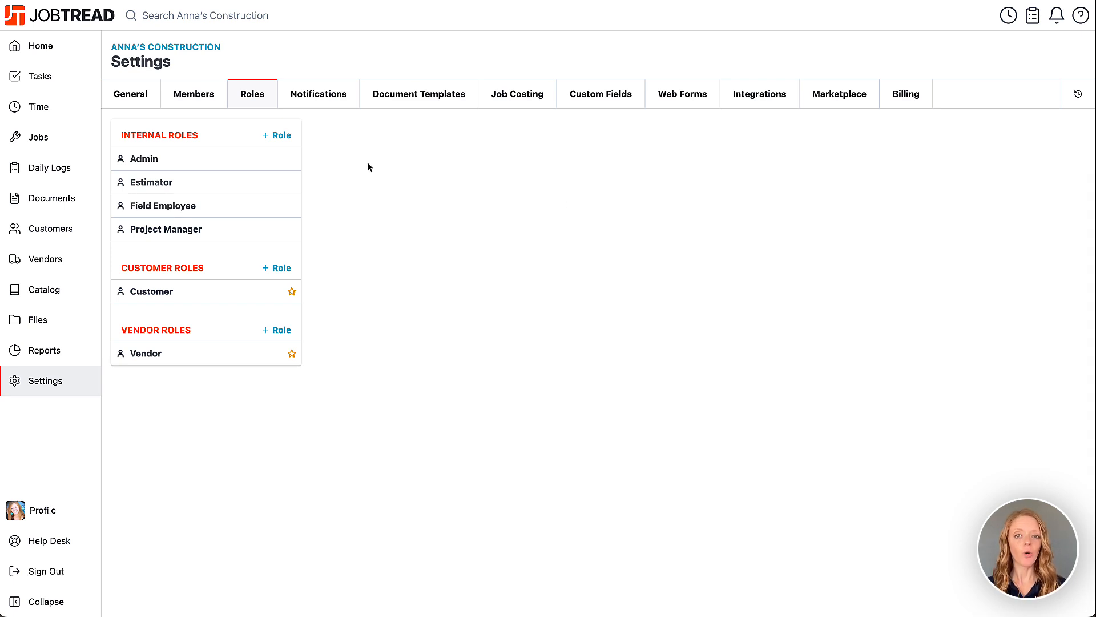
Start a new internal role named Office Manager.
left_click(282, 137)
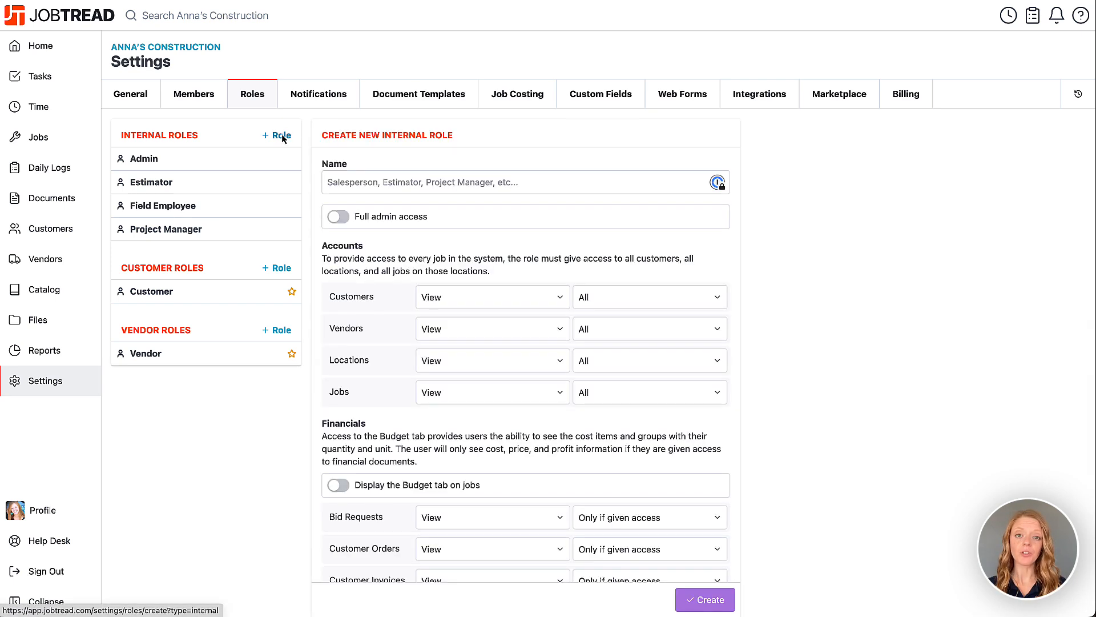
left_click(378, 183)
type("Office Manager")
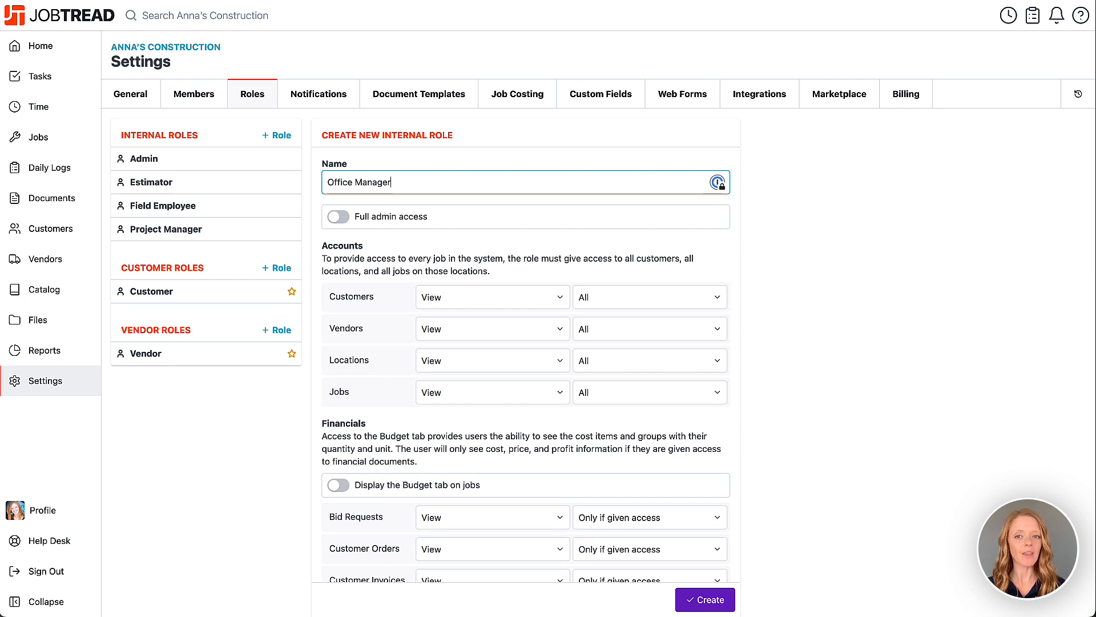
Review the full admin access option and the permission and scope choices for Customers under Accounts.
left_click(337, 220)
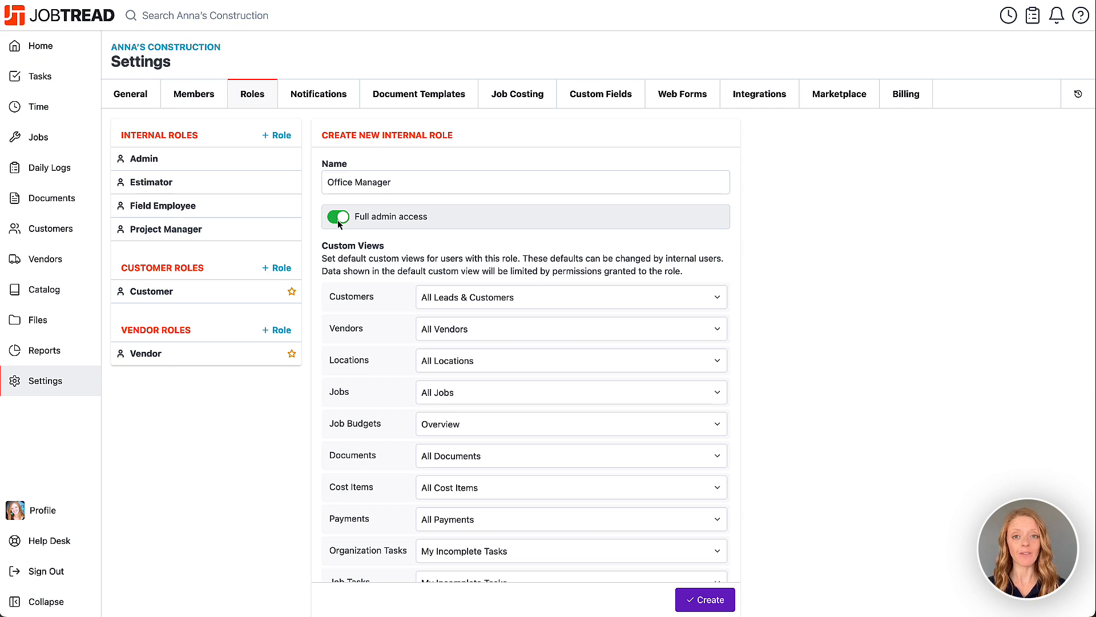
left_click(338, 219)
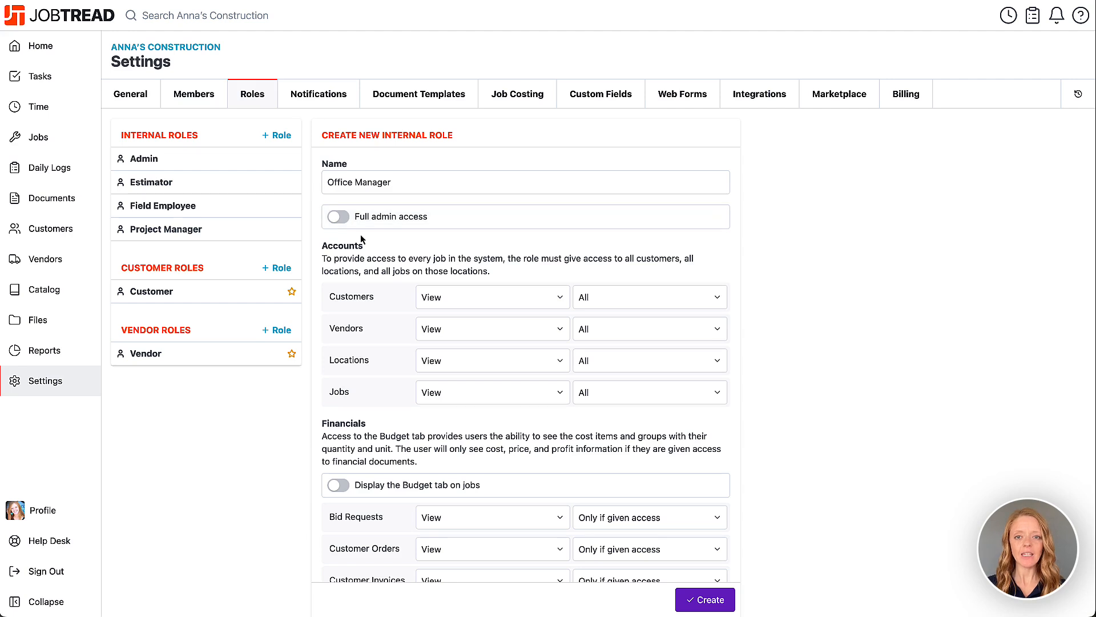
left_click(462, 296)
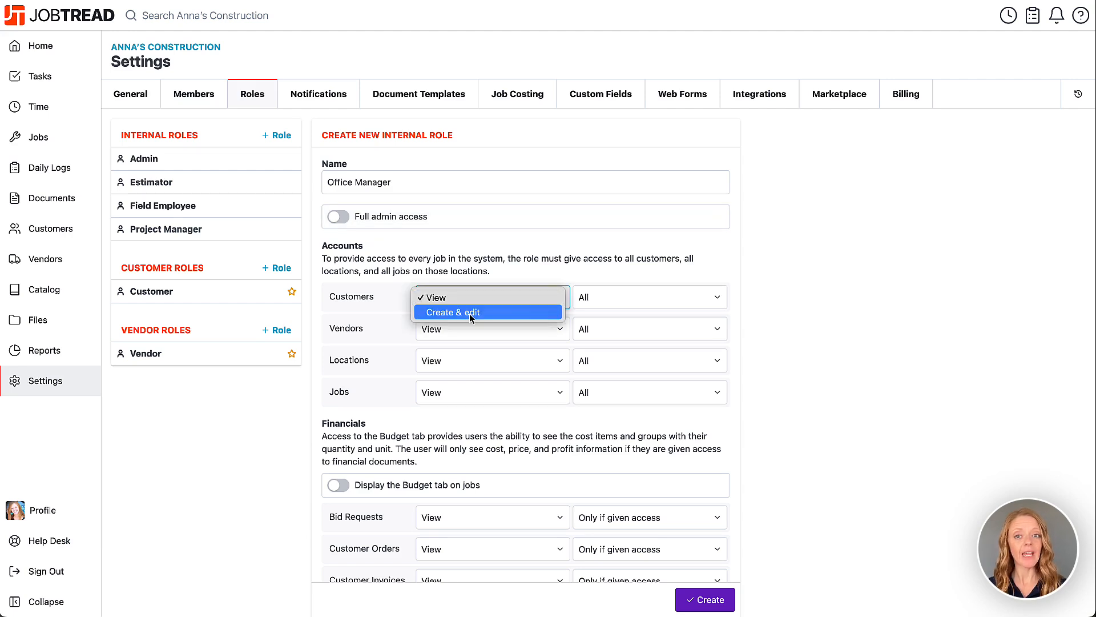
left_click(477, 298)
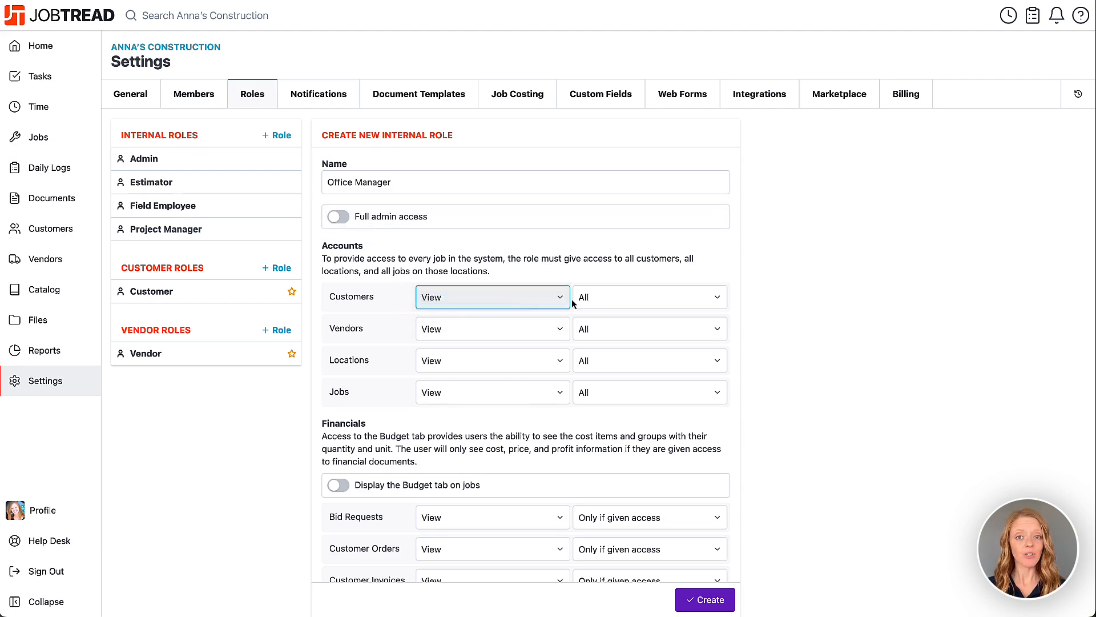
left_click(599, 299)
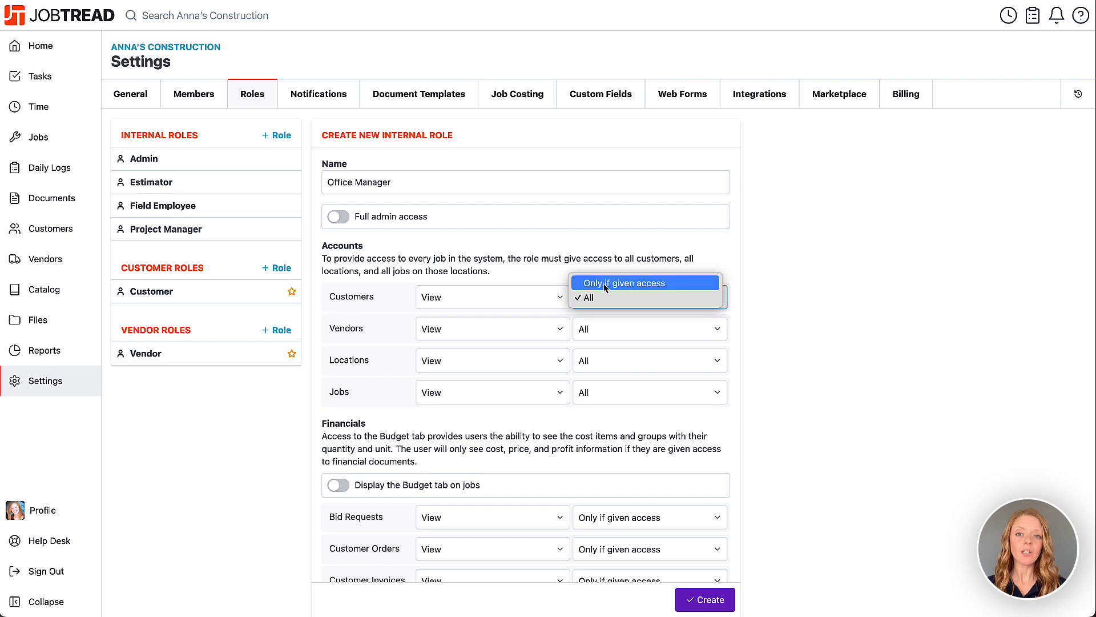
left_click(606, 298)
left_click(752, 302)
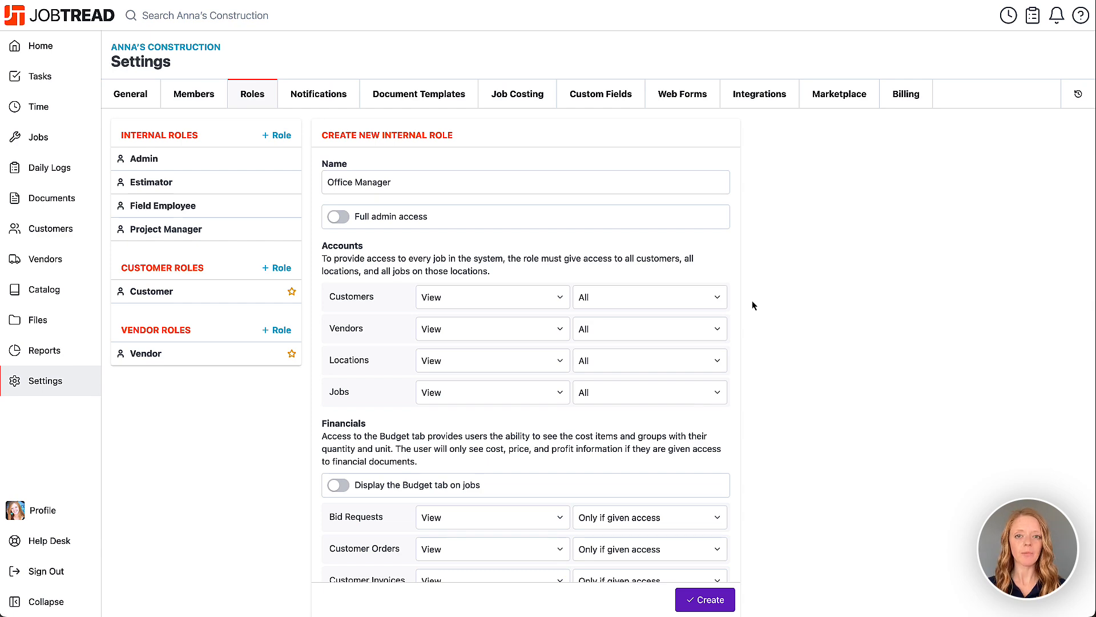
Display the Budget tab on jobs and give the role View access to All Customer Orders.
scroll(752, 302, "down", 6)
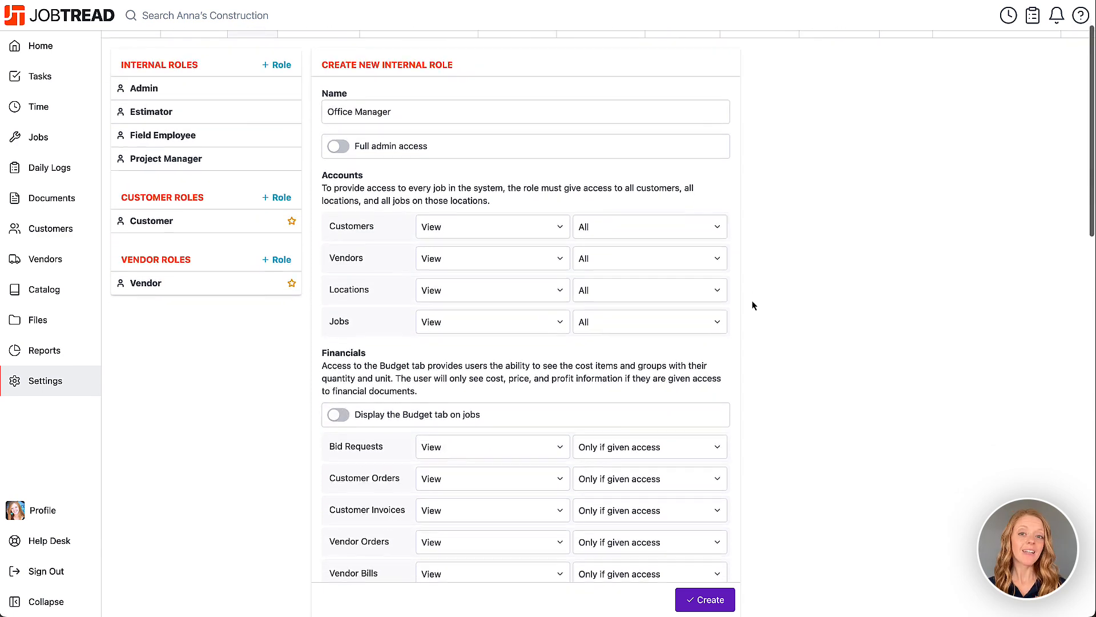
scroll(752, 302, "down", 1)
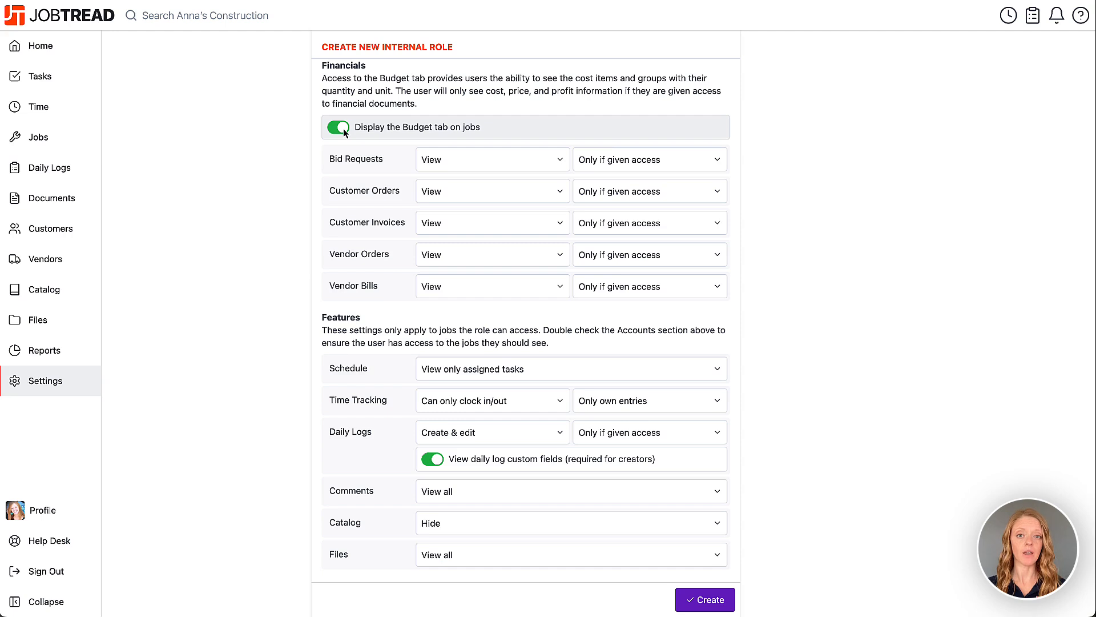
left_click(472, 192)
left_click(472, 193)
left_click(605, 192)
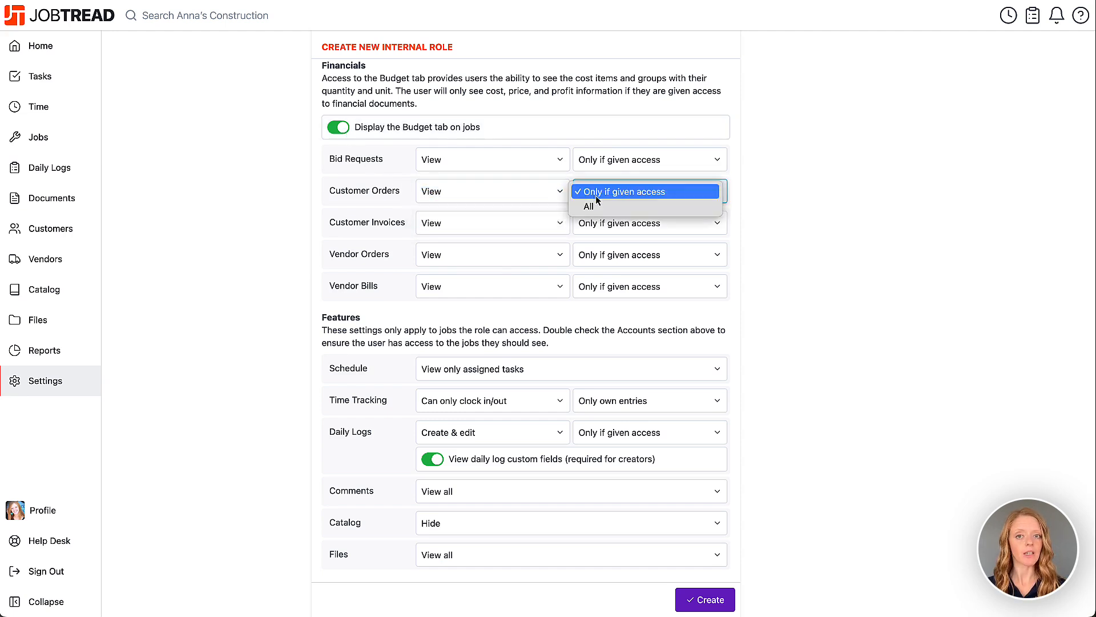
left_click(604, 207)
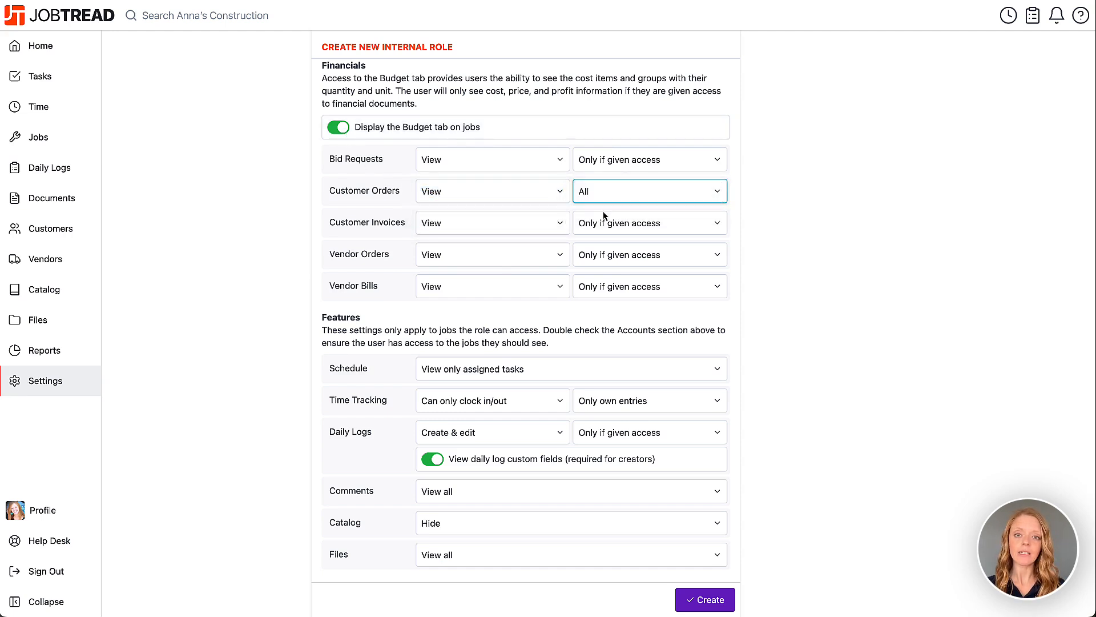
Set the Customer Invoices permission to Manage with access to All.
left_click(553, 228)
left_click(544, 252)
left_click(588, 225)
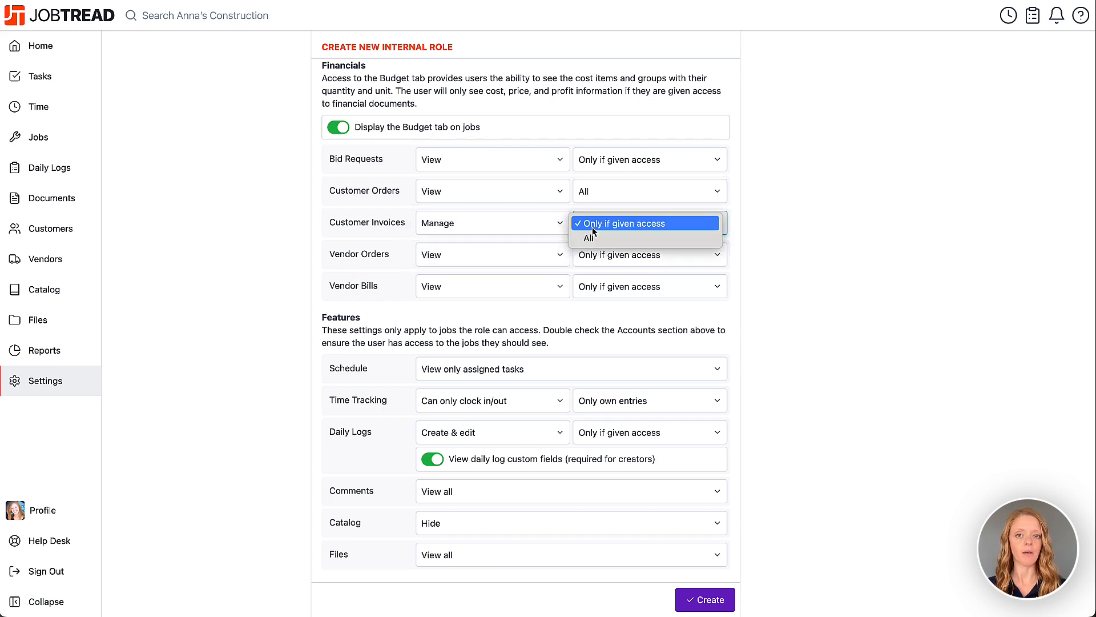
left_click(591, 237)
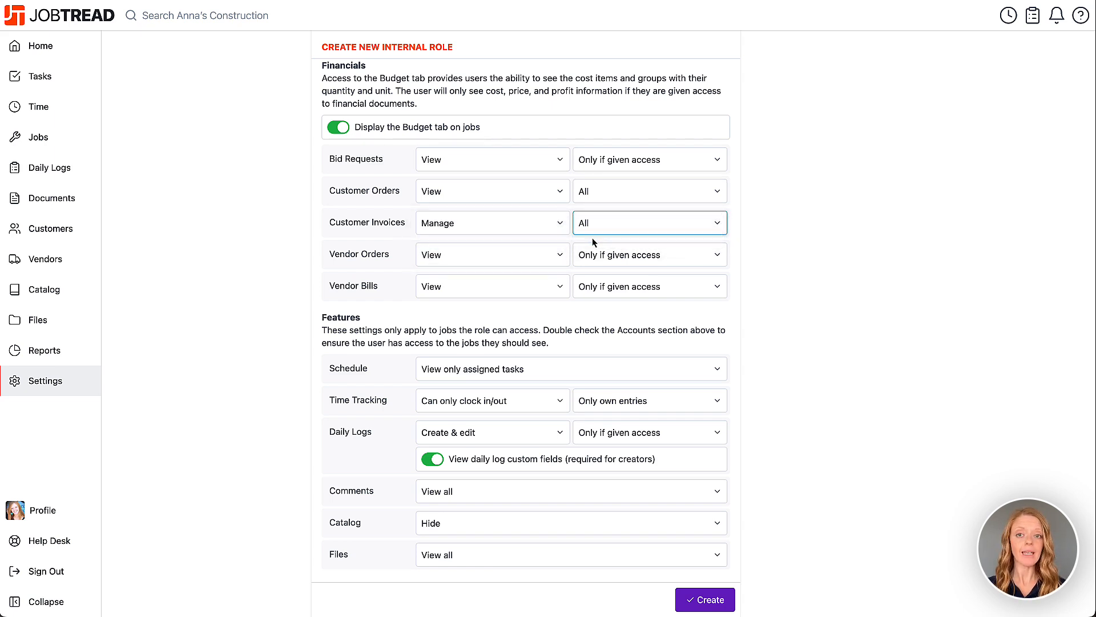
Set the access scope of Bid Requests, Vendor Orders and Vendor Bills to All.
left_click(606, 160)
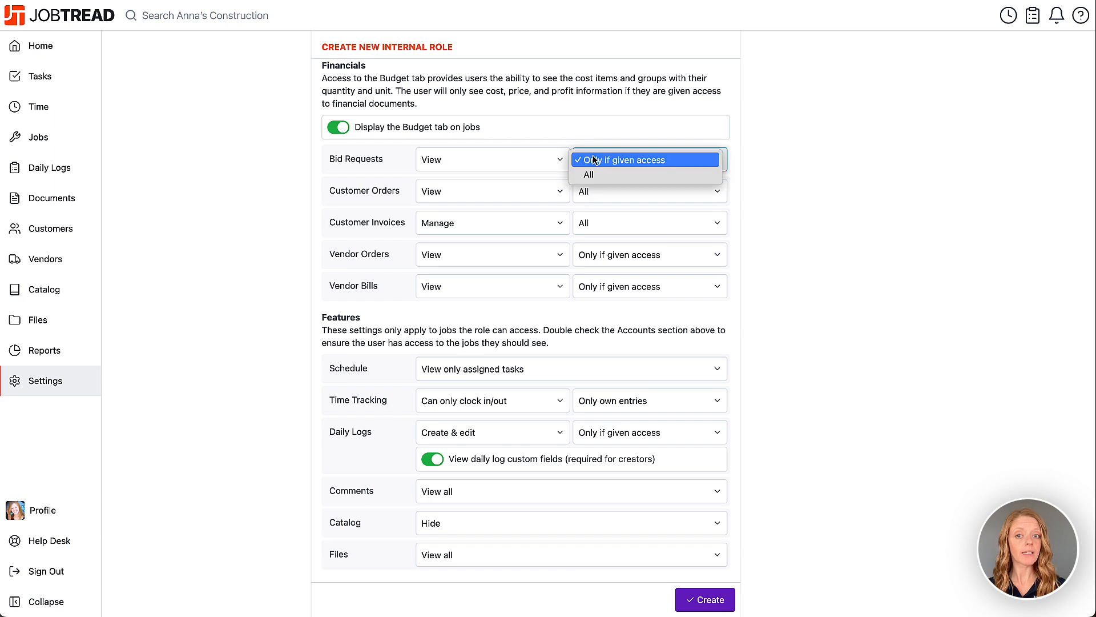
left_click(594, 175)
left_click(607, 257)
left_click(609, 270)
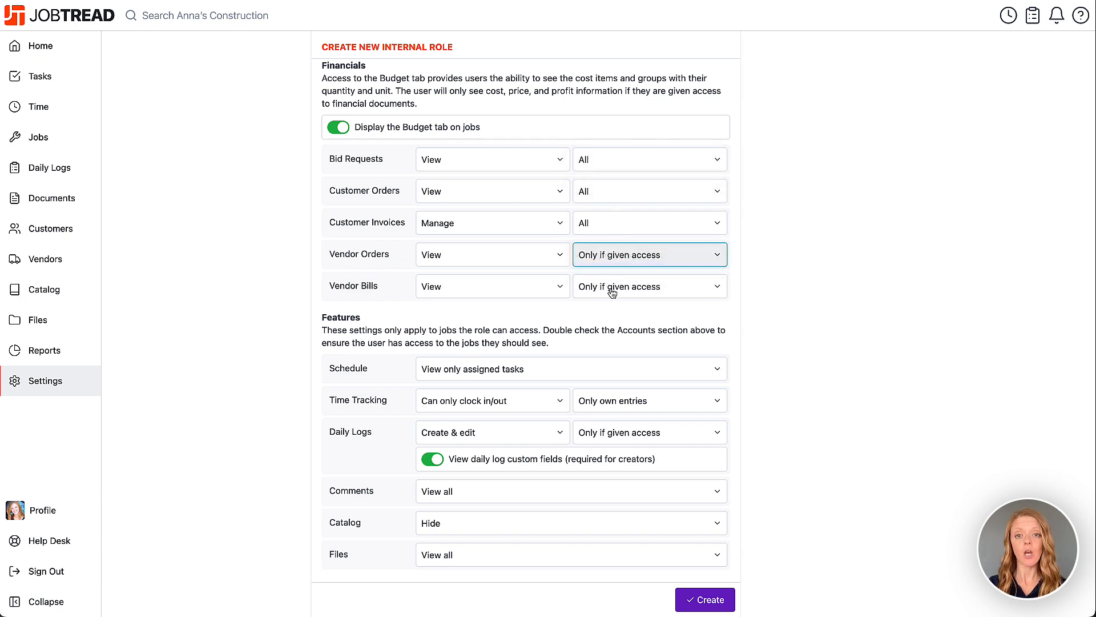
left_click(611, 289)
left_click(611, 307)
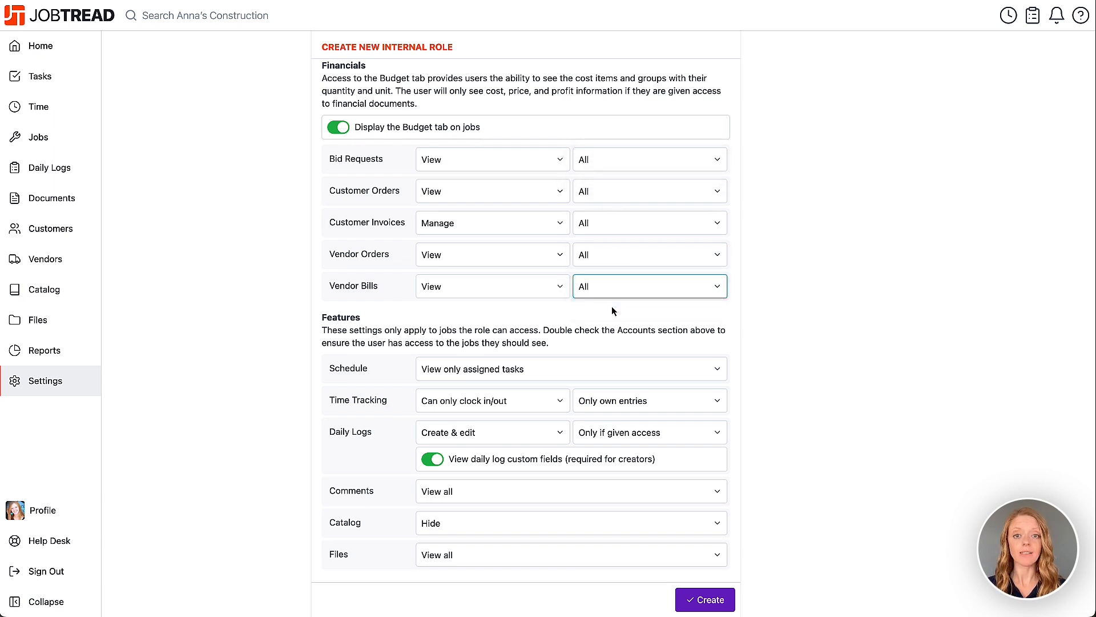
left_click(803, 315)
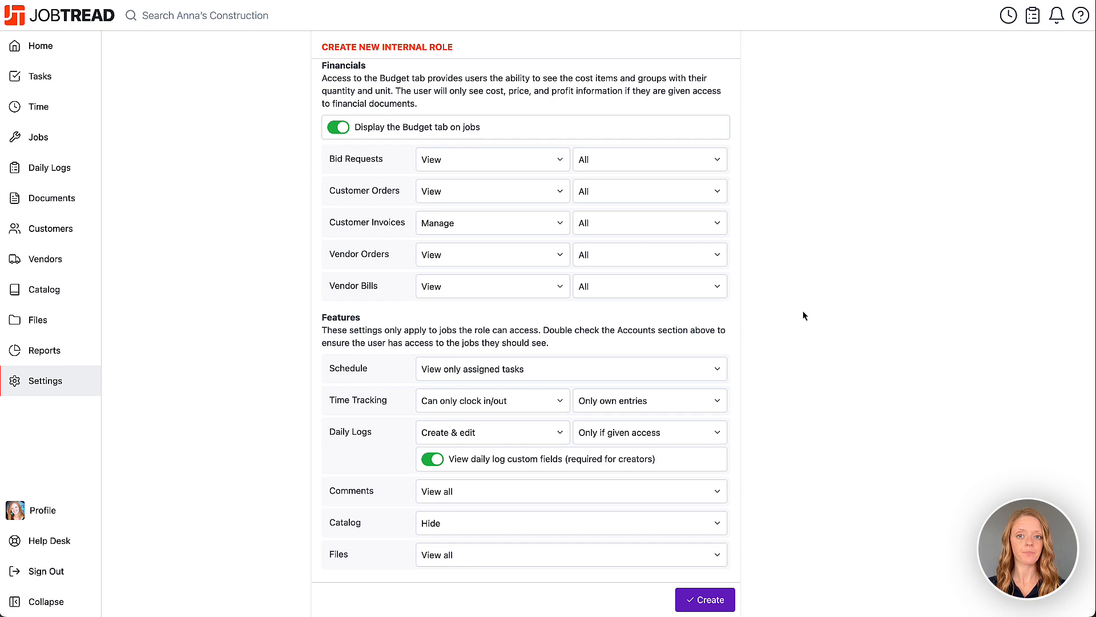
Set the role's Schedule permission under Features to View entire schedule.
scroll(804, 315, "down", 5)
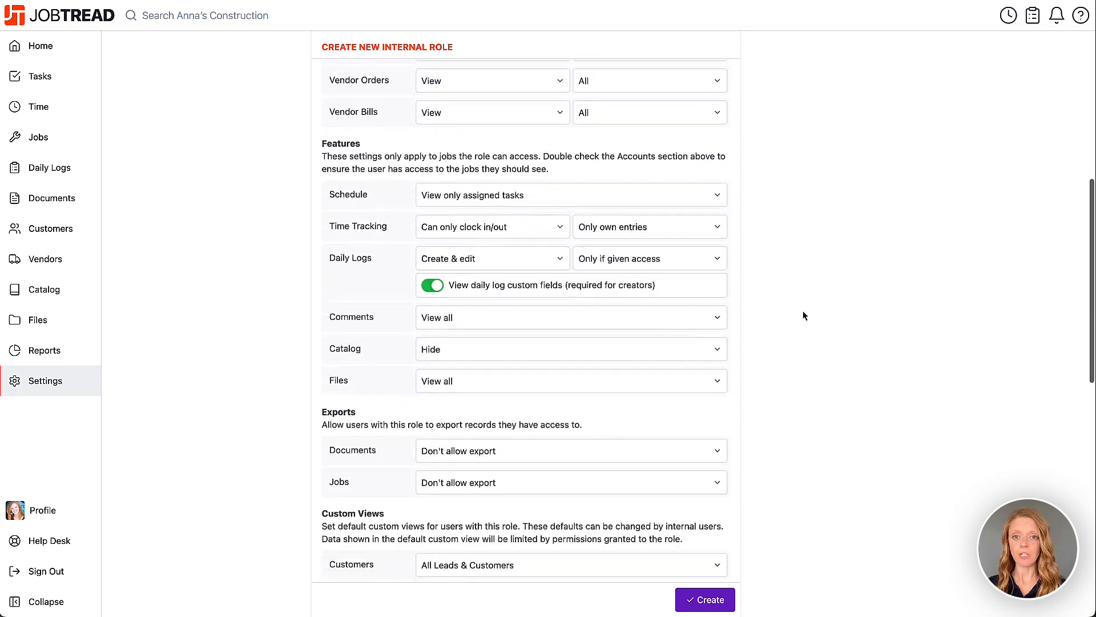
scroll(804, 316, "up", 1)
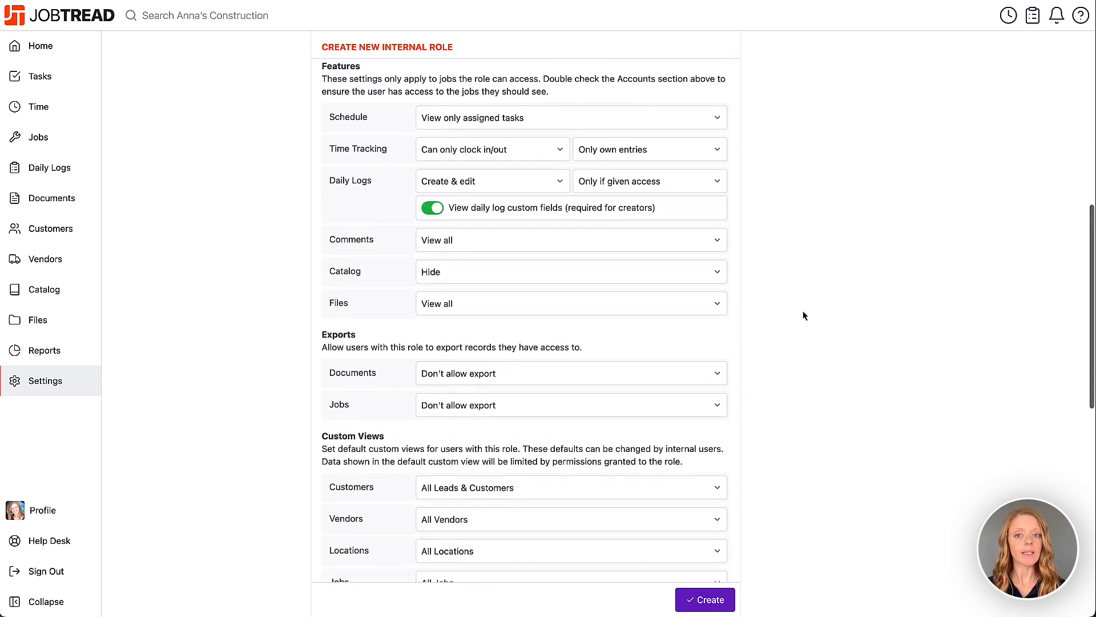
left_click(653, 126)
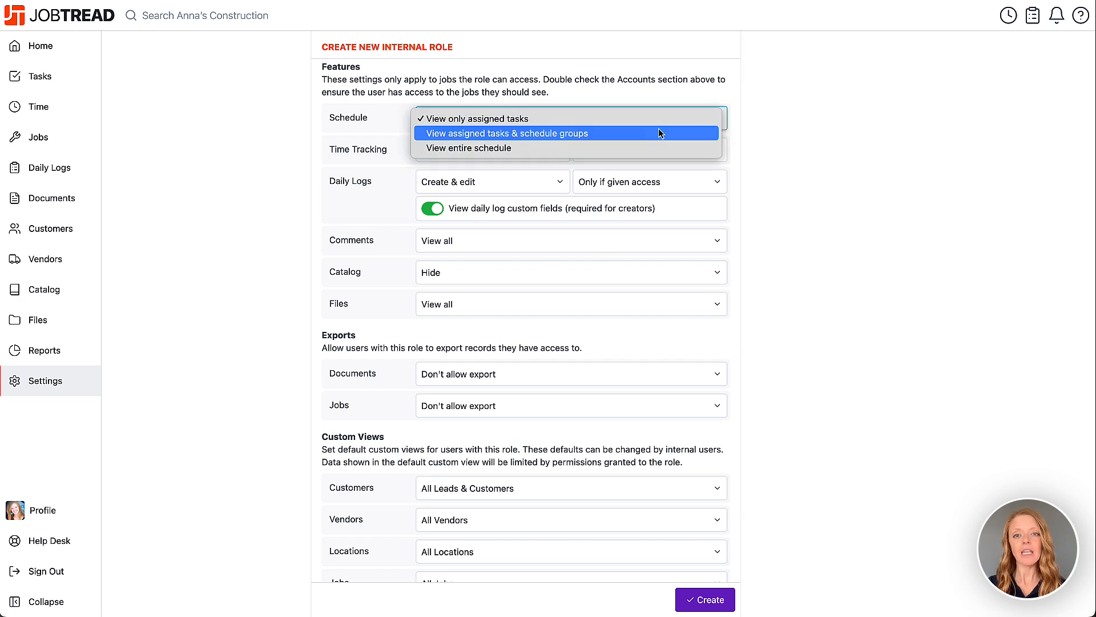
left_click(659, 149)
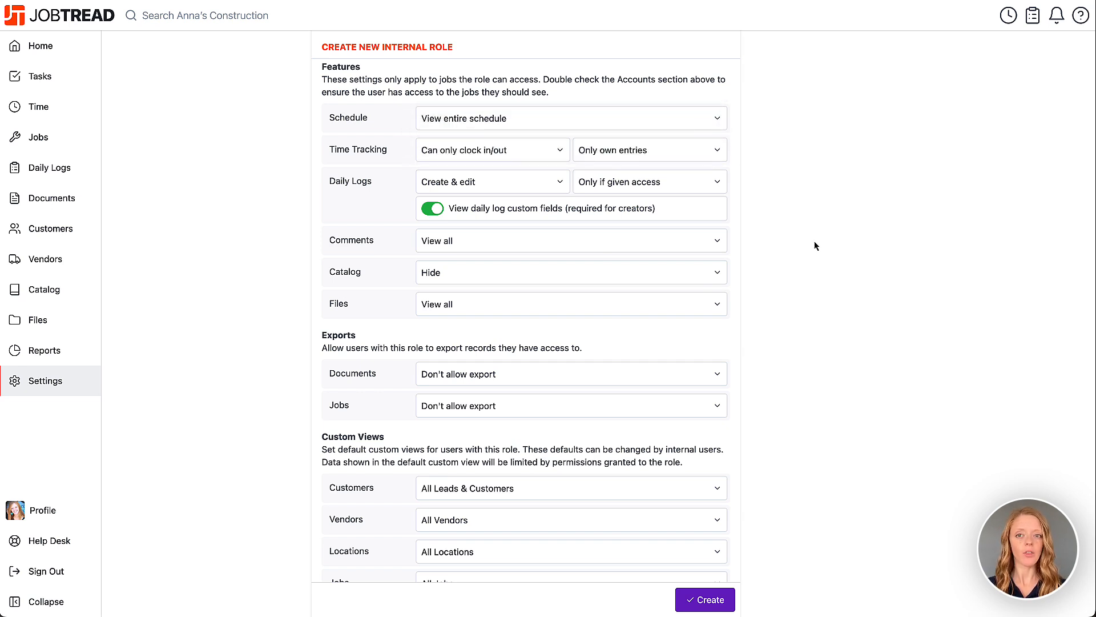
Allow the role to export both Documents and Jobs.
scroll(815, 246, "down", 5)
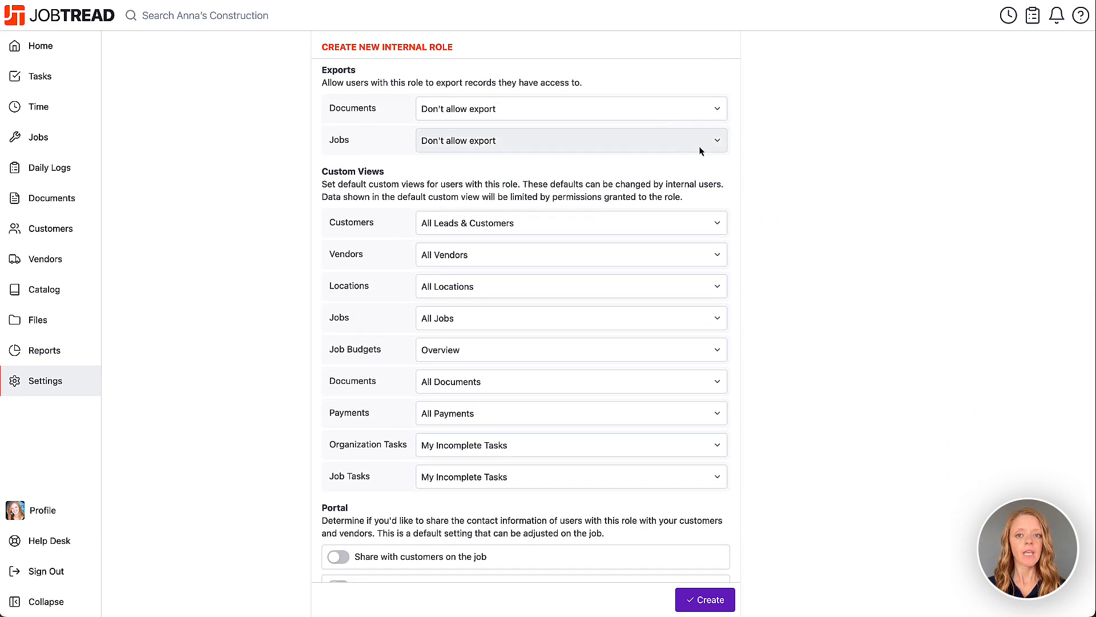
left_click(649, 111)
left_click(648, 124)
left_click(645, 139)
left_click(644, 157)
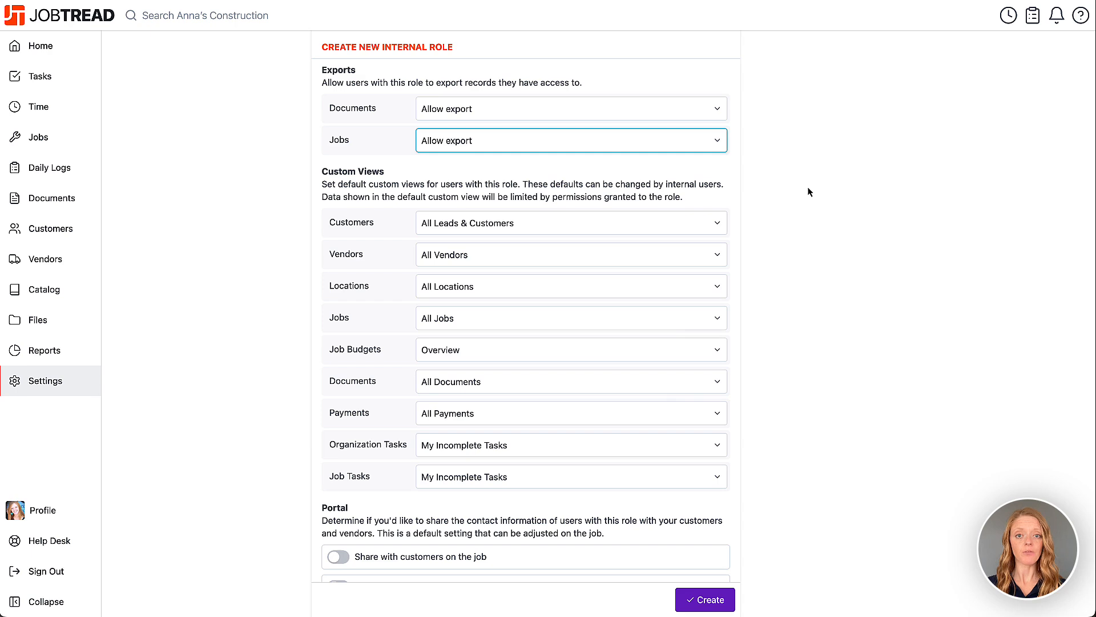
Set the default custom views to New Leads for Customers, Active Jobs for Jobs and Invoicing for Job Budgets.
scroll(808, 191, "down", 3)
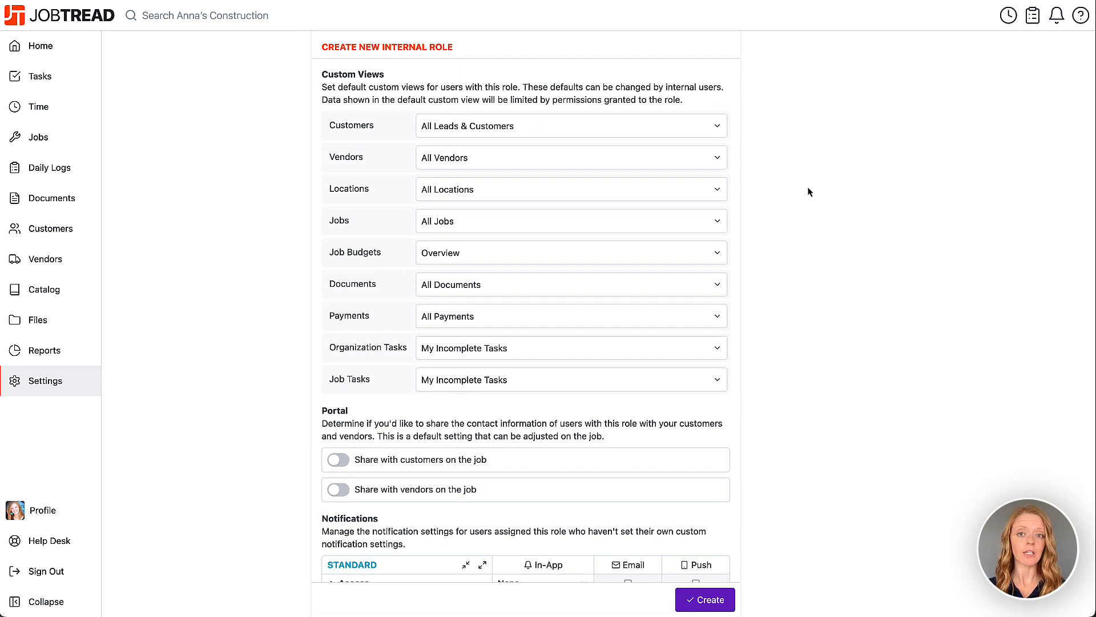
left_click(714, 126)
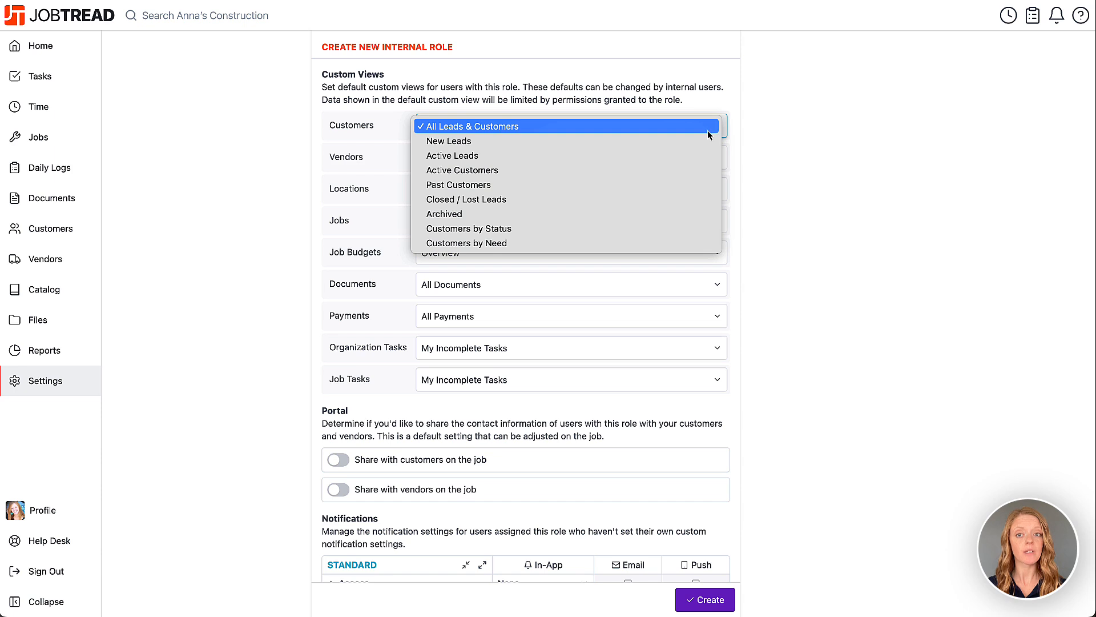
left_click(704, 142)
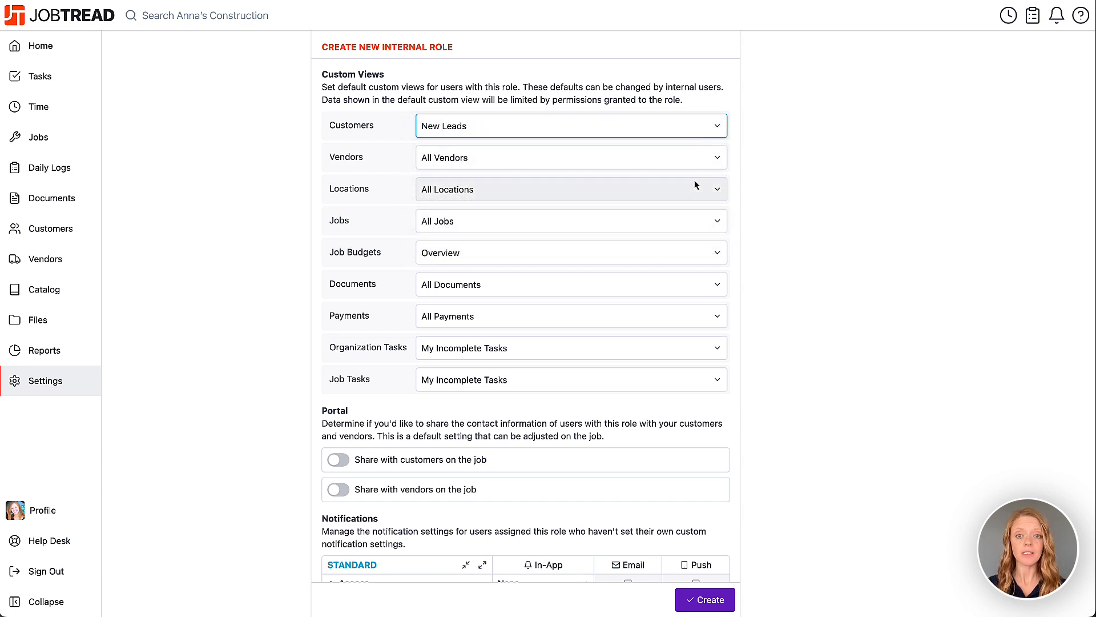
left_click(693, 223)
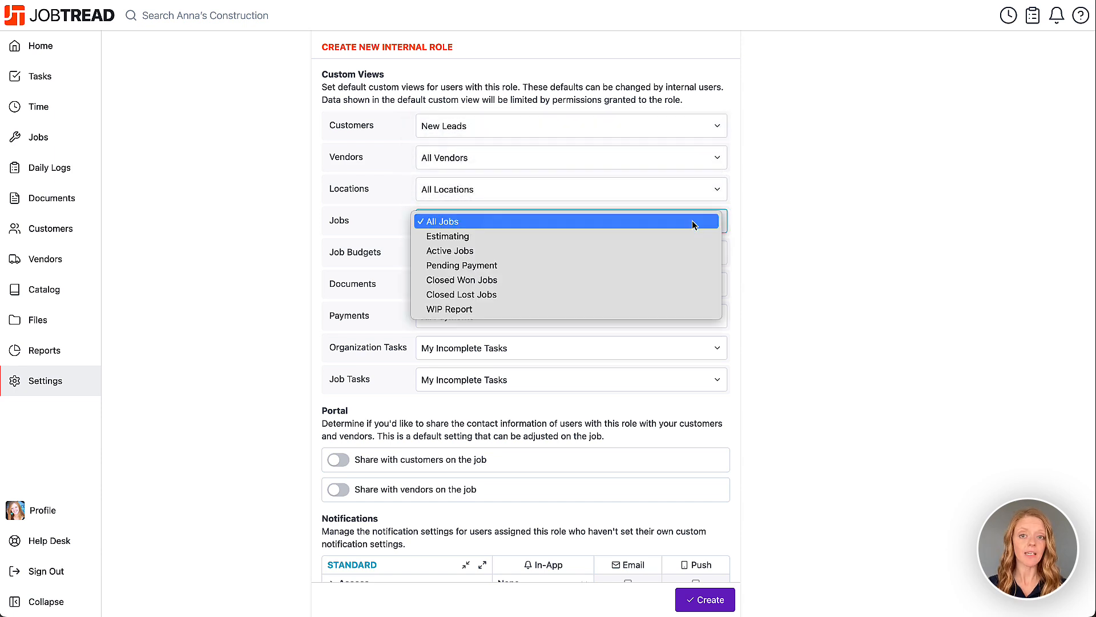
left_click(685, 252)
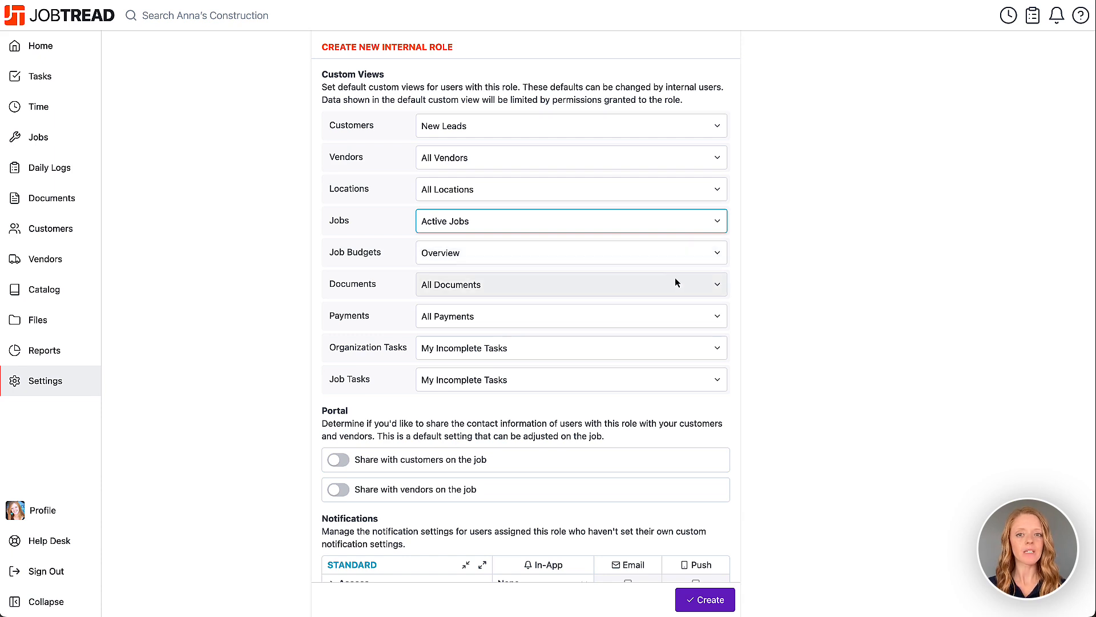
left_click(672, 254)
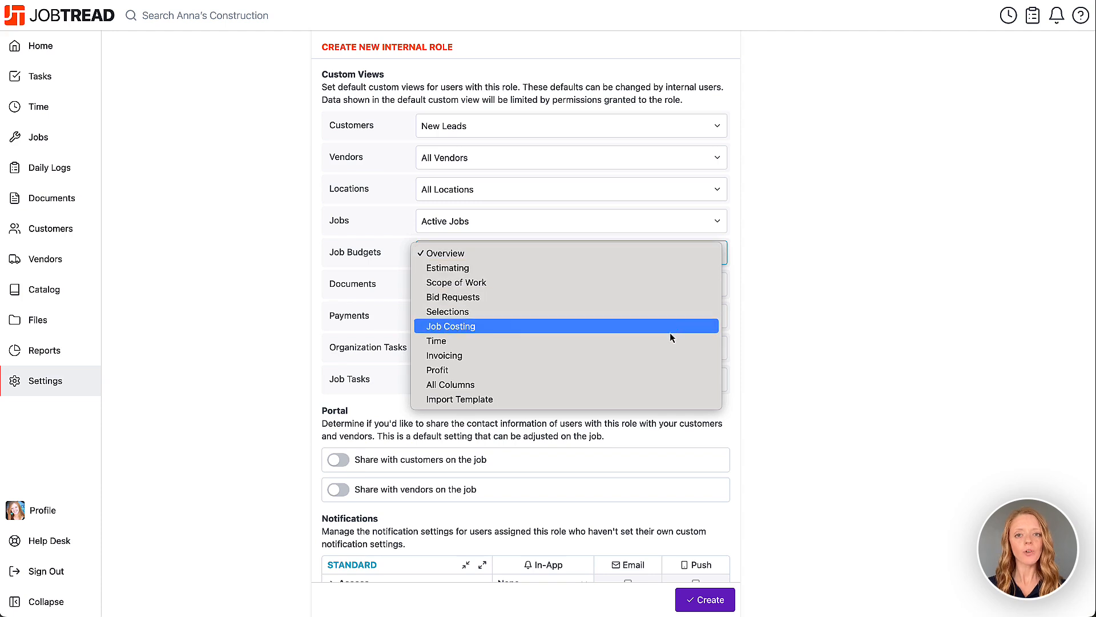
left_click(670, 355)
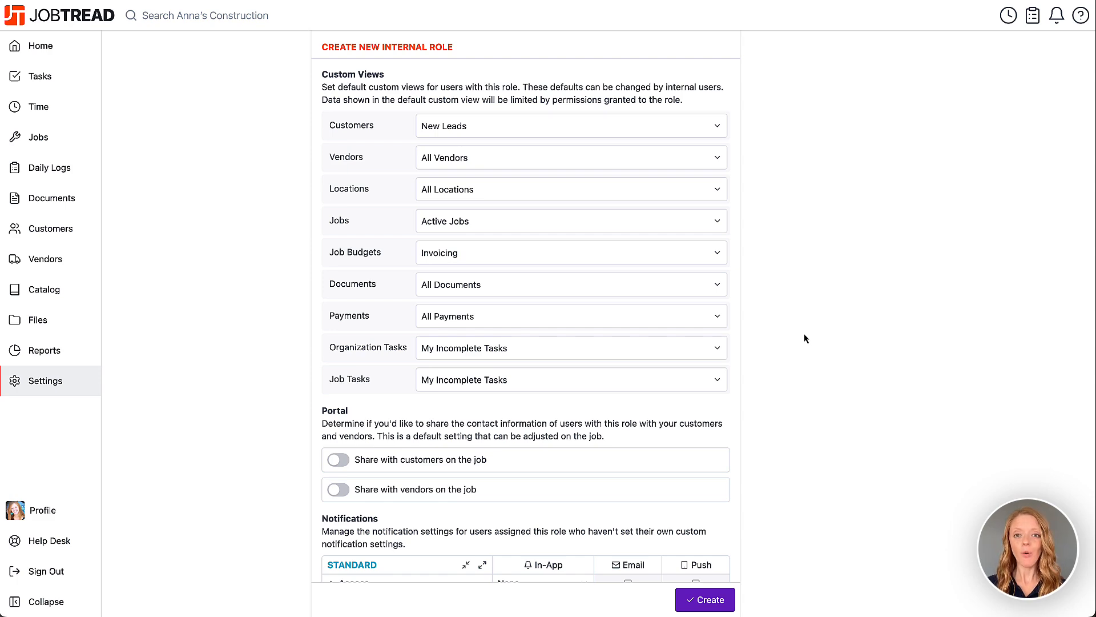
Share the role's contact information with vendors on the job, and set in-app notifications for Paid customer invoices to All.
scroll(804, 339, "down", 5)
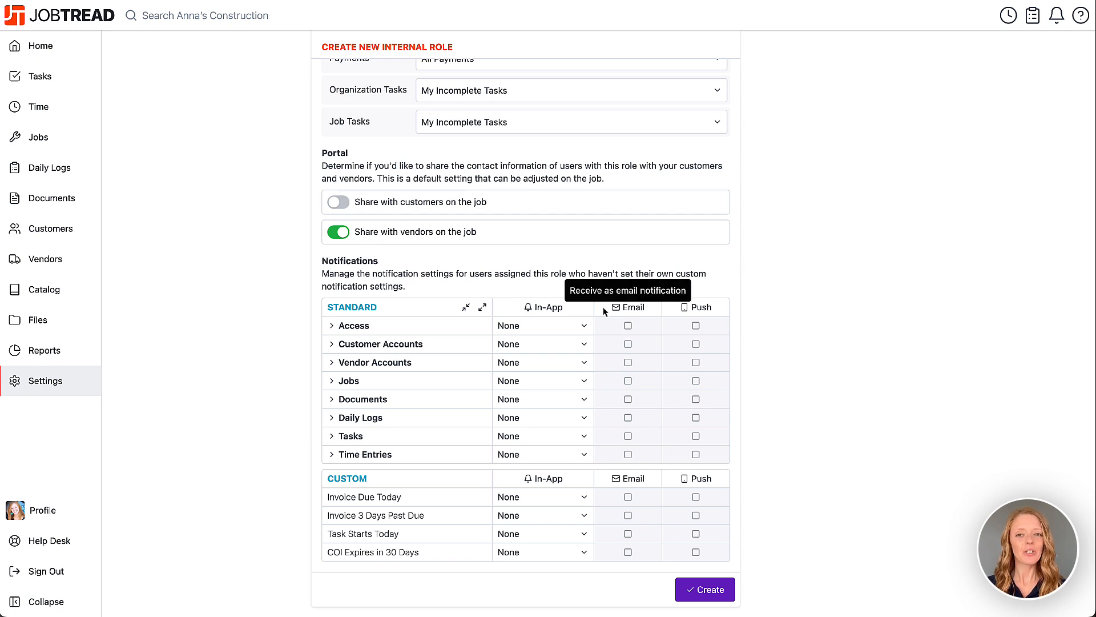
left_click(333, 399)
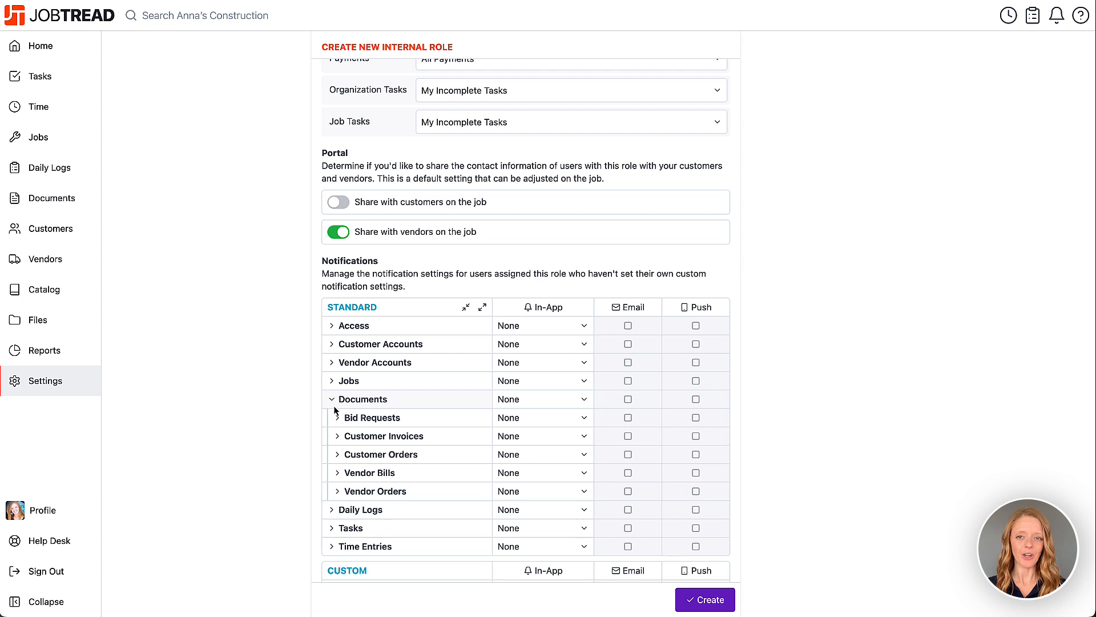
left_click(338, 436)
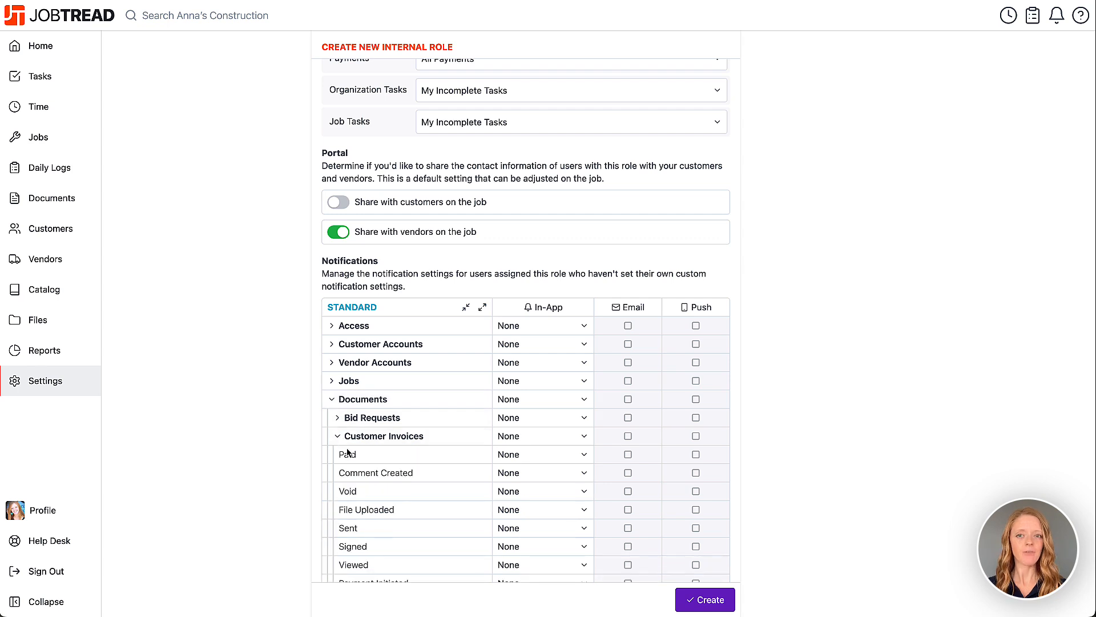
left_click(499, 455)
left_click(536, 474)
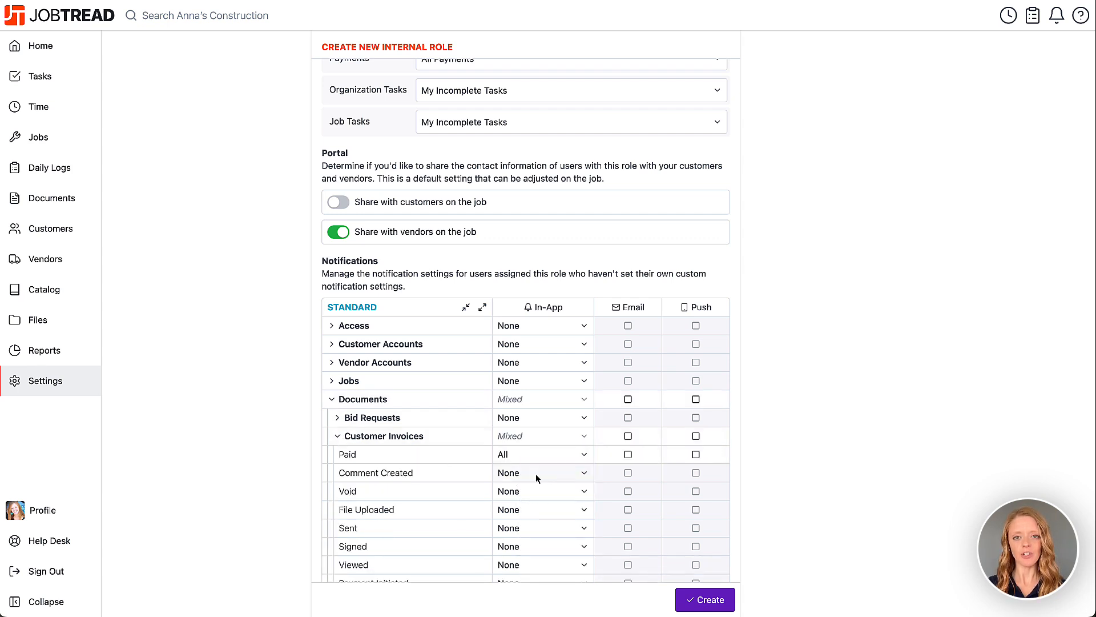
Enable email and push notifications for Paid customer invoices and create the Office Manager role.
left_click(629, 456)
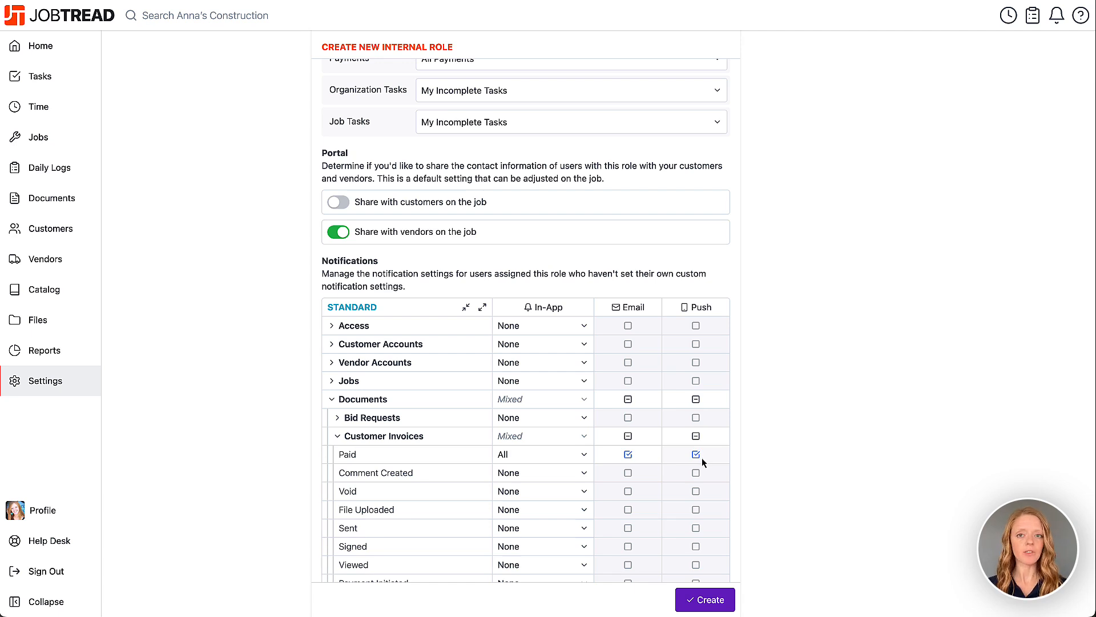
left_click(707, 601)
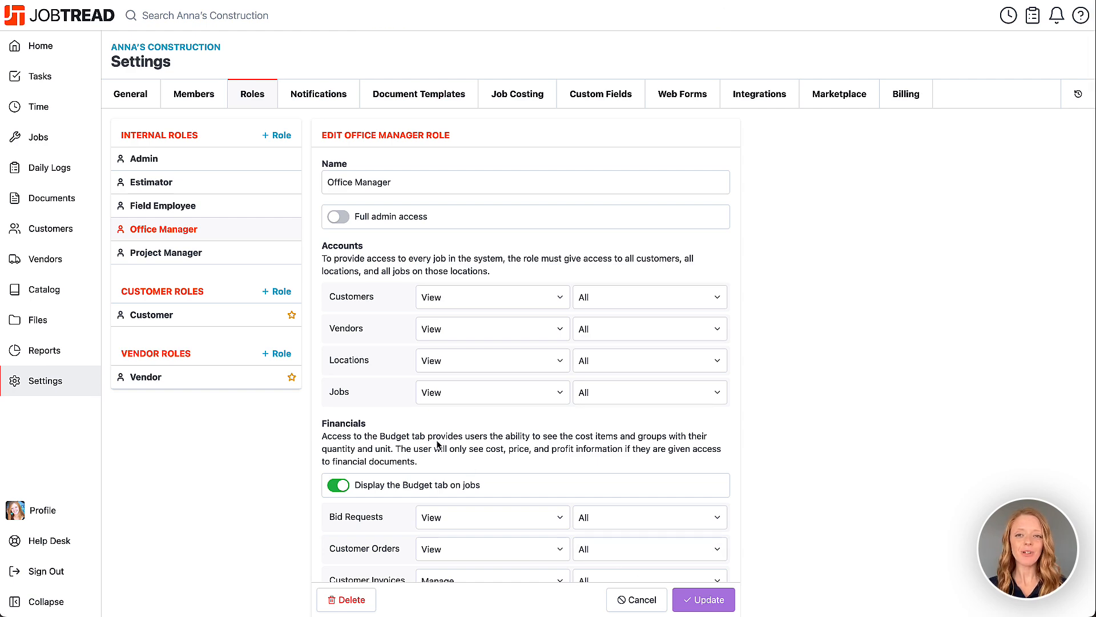
Review the Customer role's settings, including its option as the default role for new customers.
left_click(257, 314)
scroll(331, 237, "down", 5)
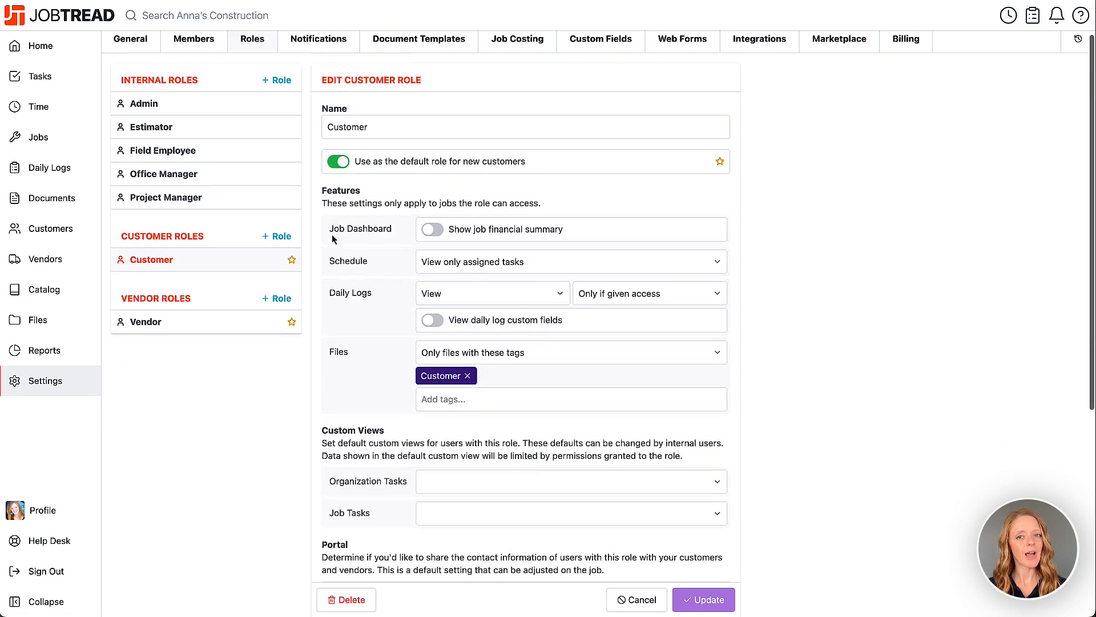
scroll(334, 238, "up", 5)
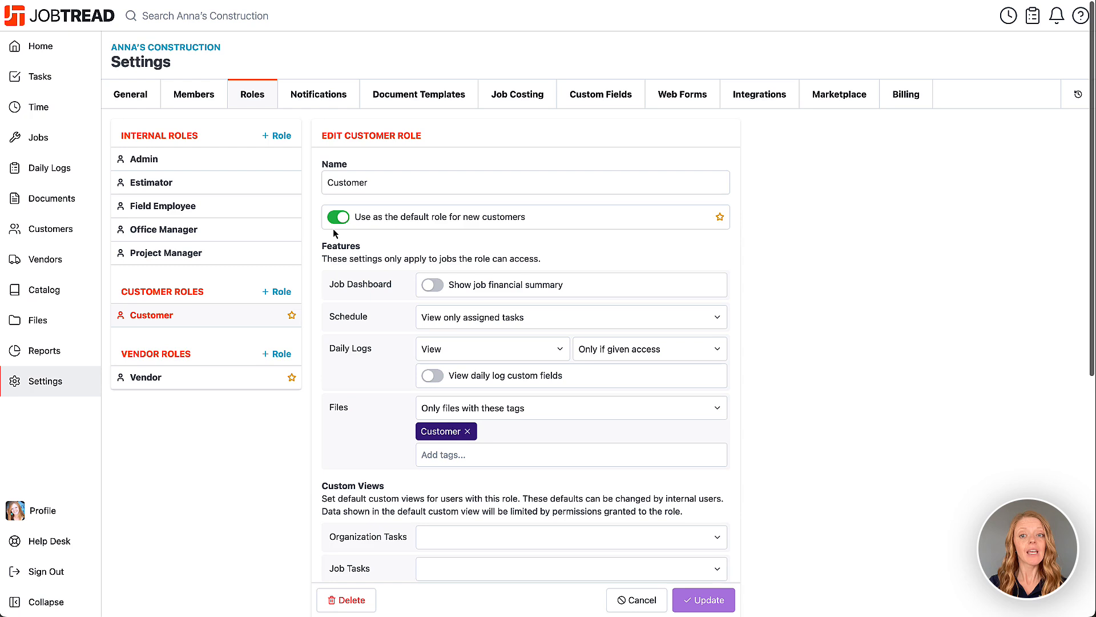
left_click(337, 216)
left_click(337, 217)
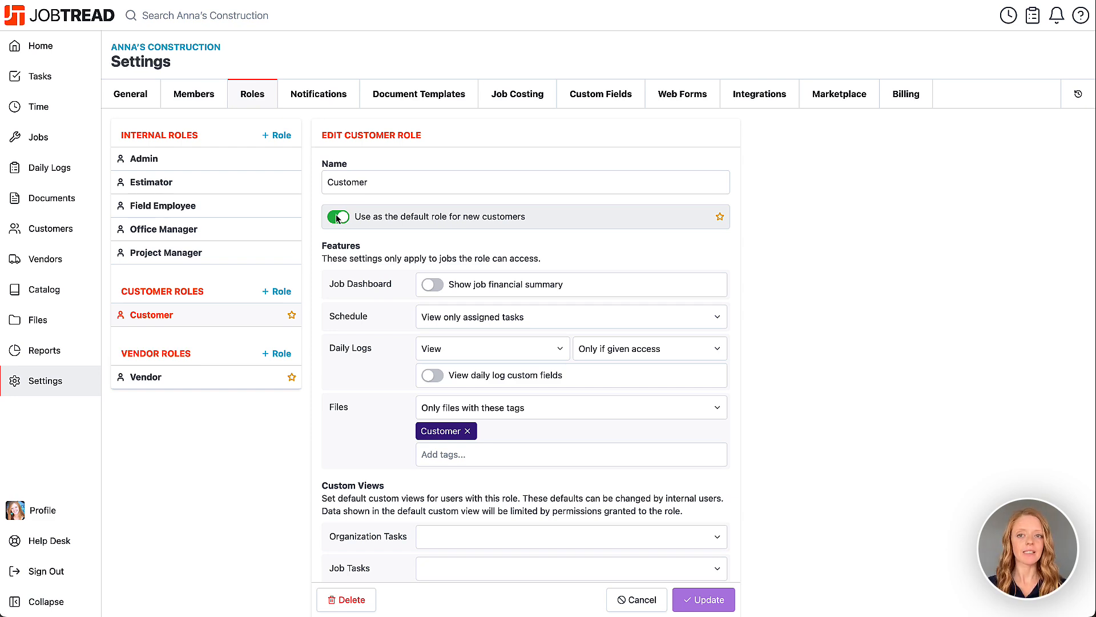
Assign the Office Manager role to the internal member who has no role set.
left_click(206, 103)
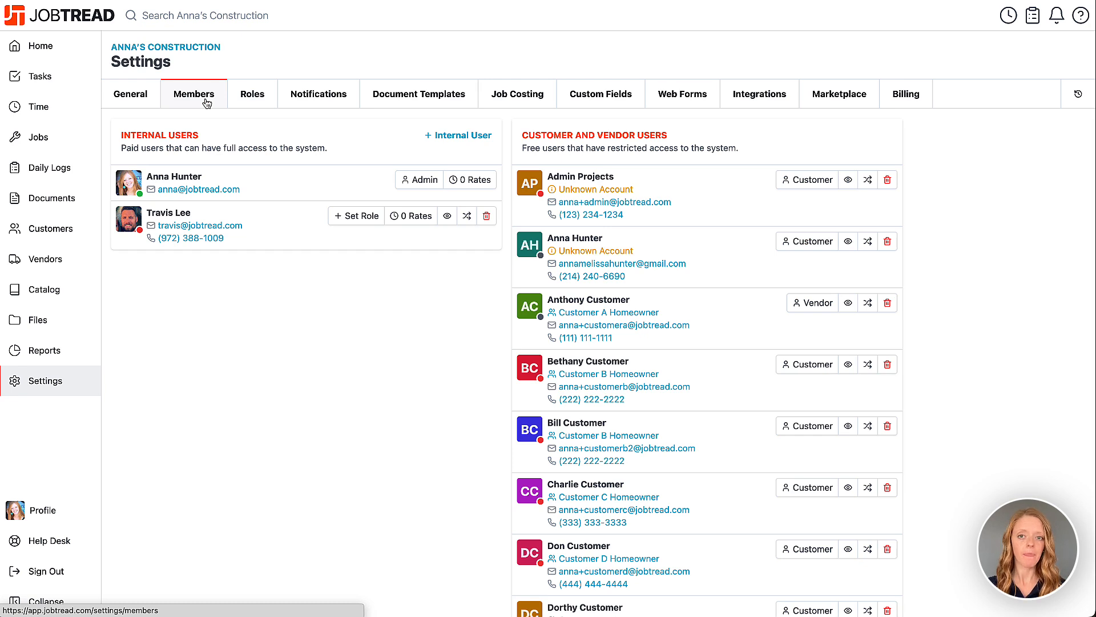
left_click(342, 217)
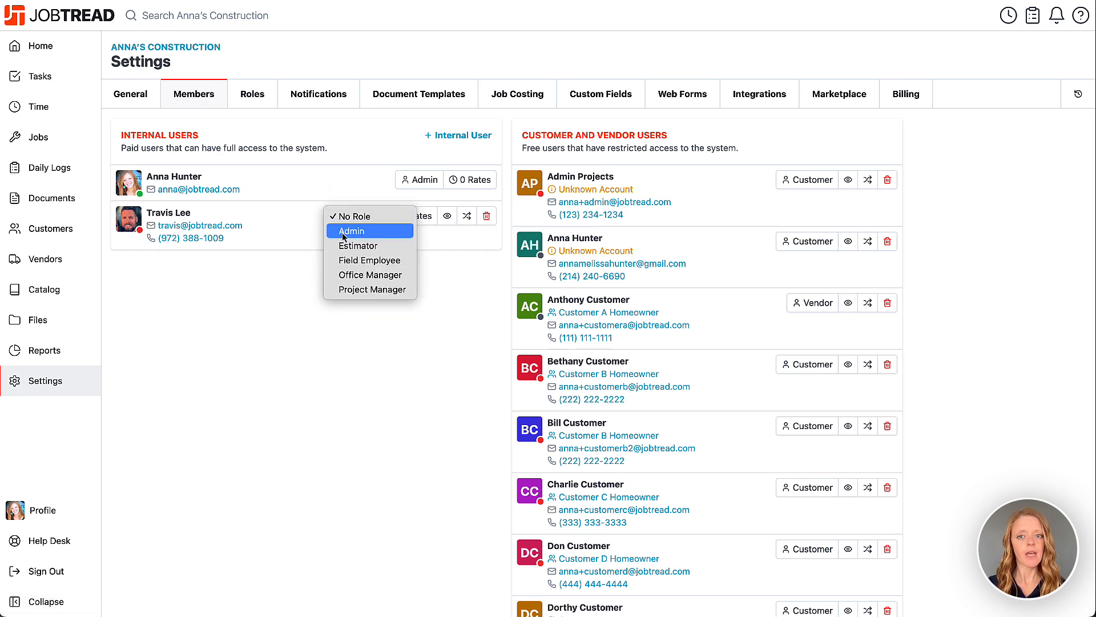
left_click(348, 275)
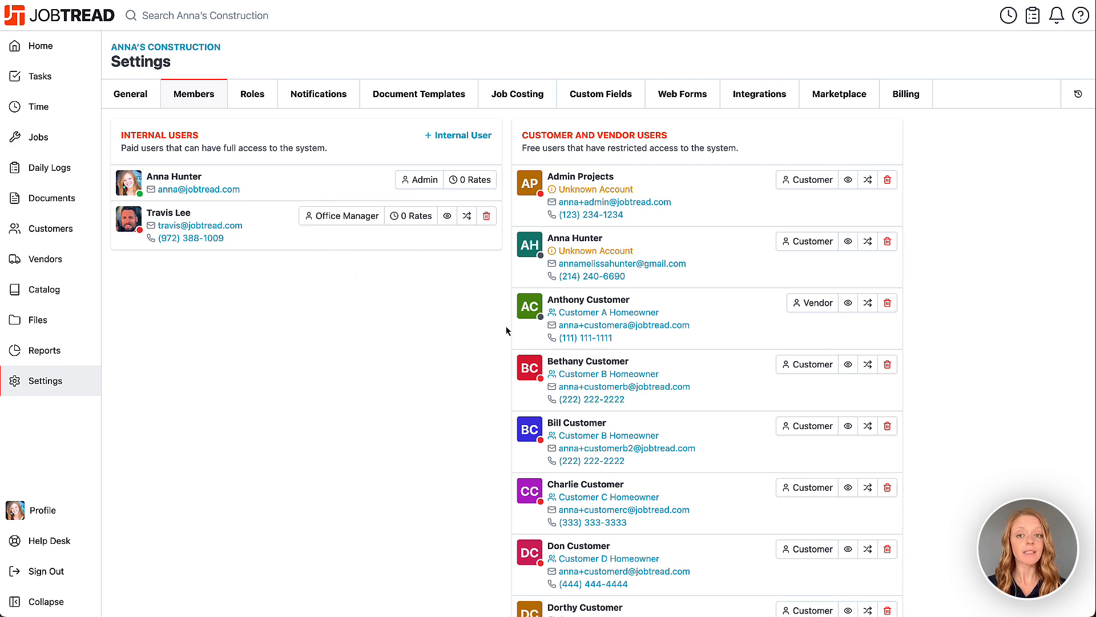
Check the roles available to a Customer B Homeowner user, keeping Customer, and preview the portal as the Customer C Homeowner user.
left_click(824, 368)
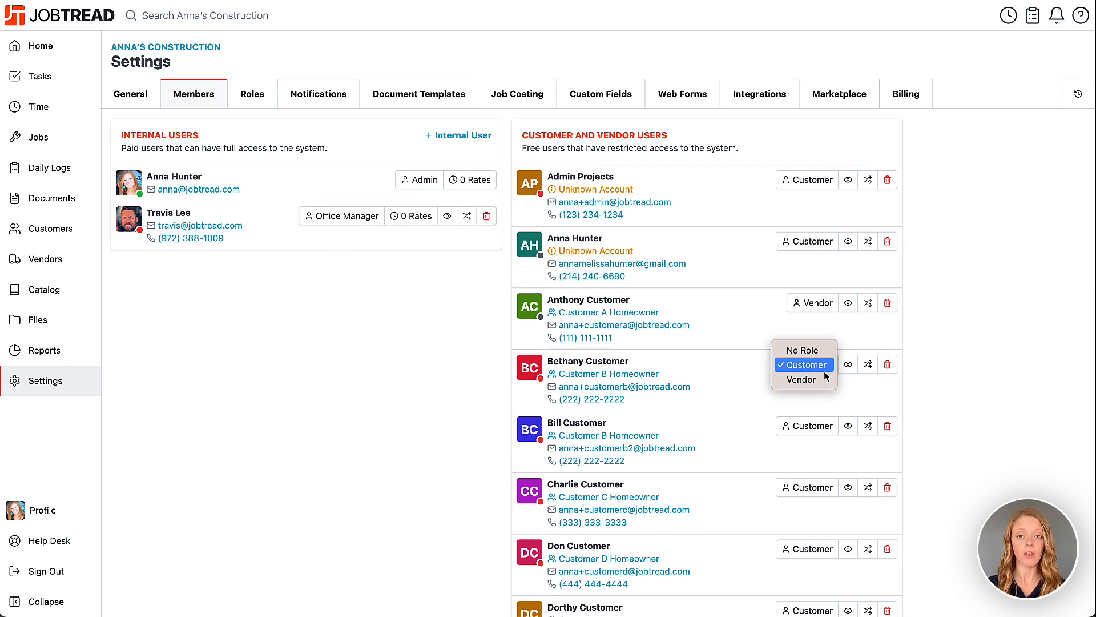
left_click(820, 368)
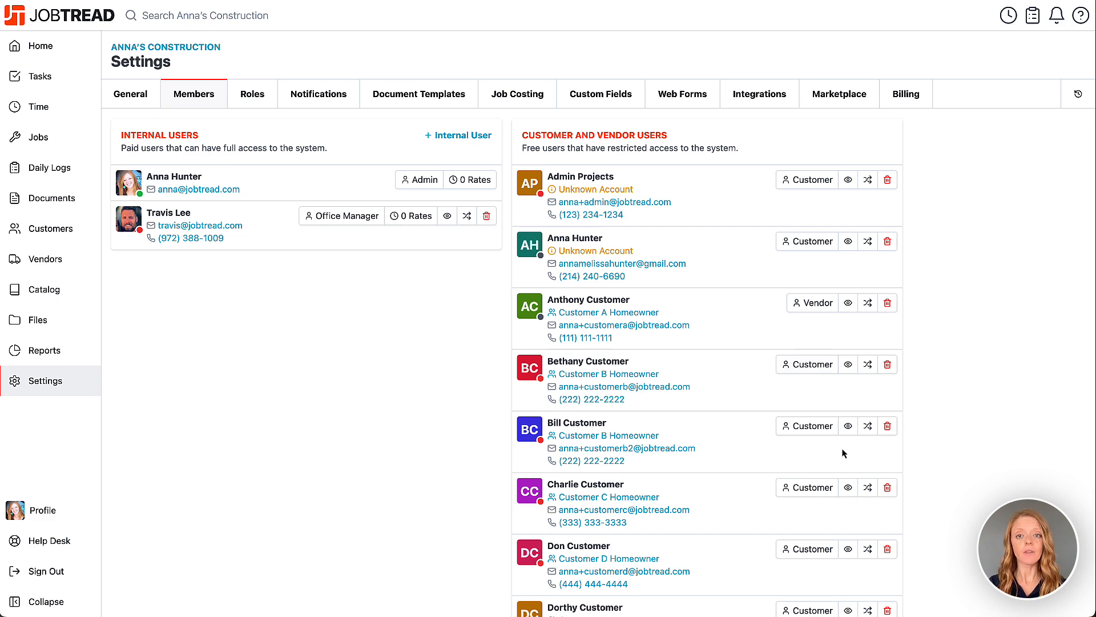
left_click(847, 487)
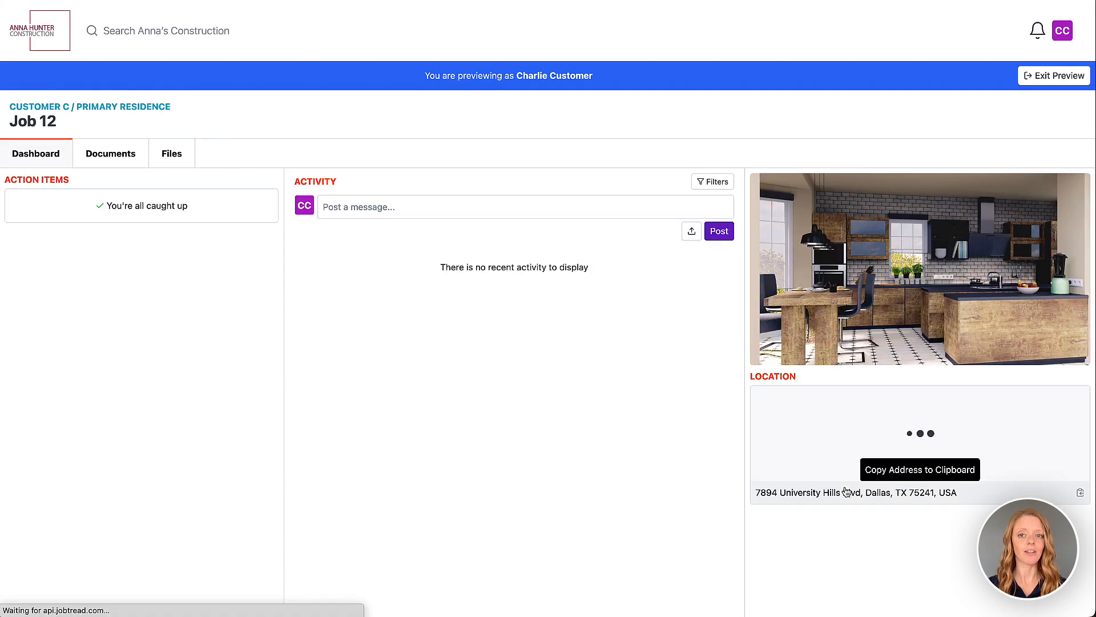